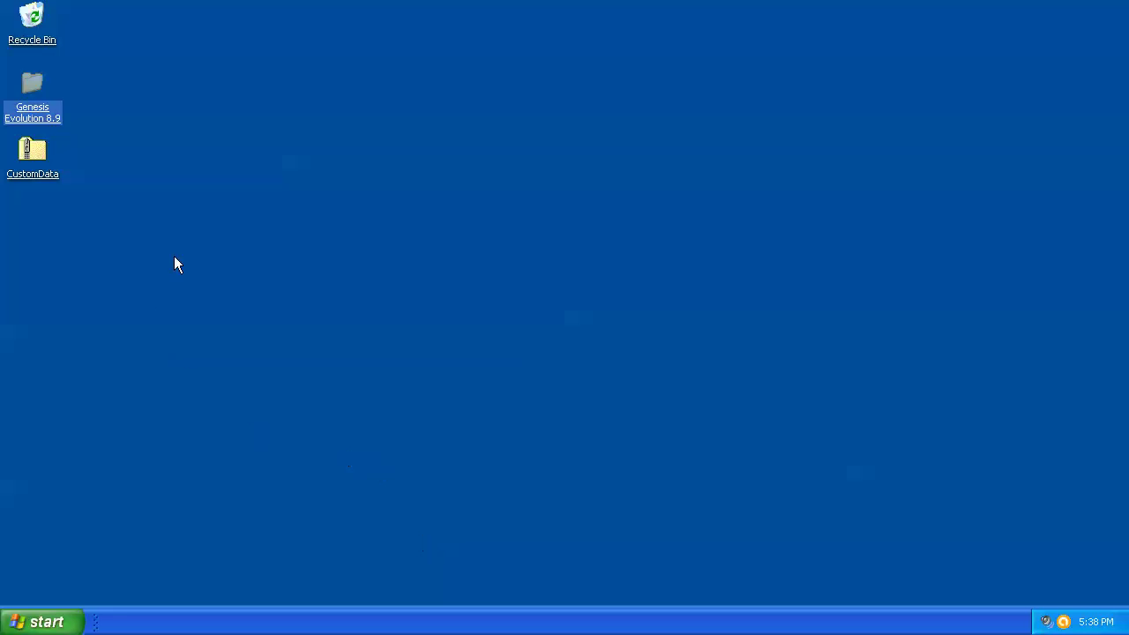
- Open the Tools Parameter program from the Genesis Evolution 8.9 folder on the desktop
double_click(33, 112)
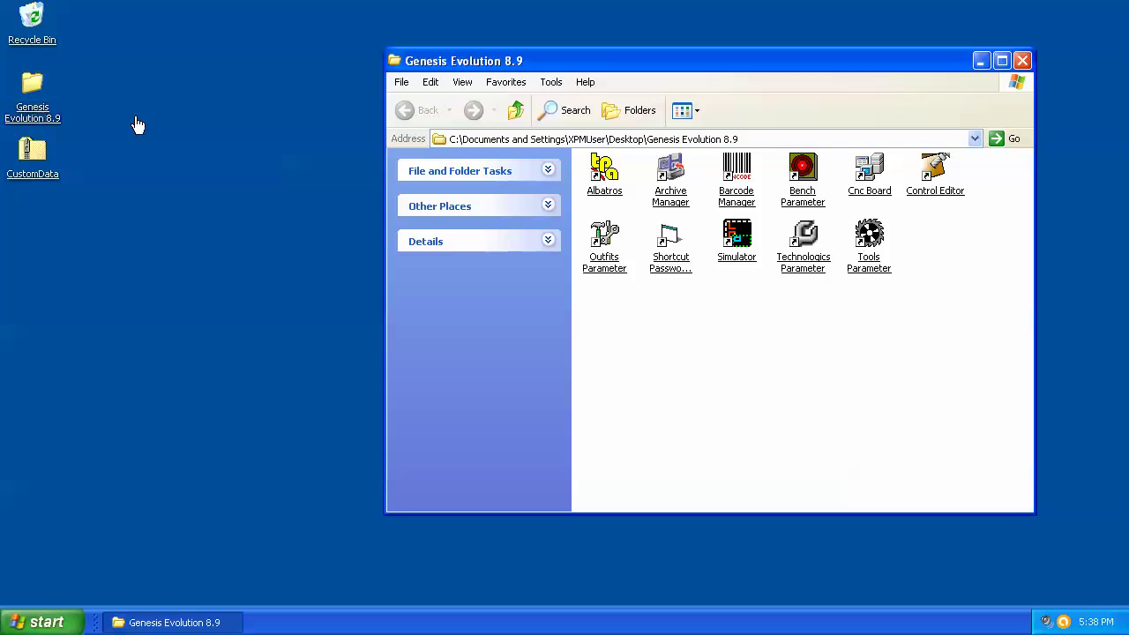
click(868, 274)
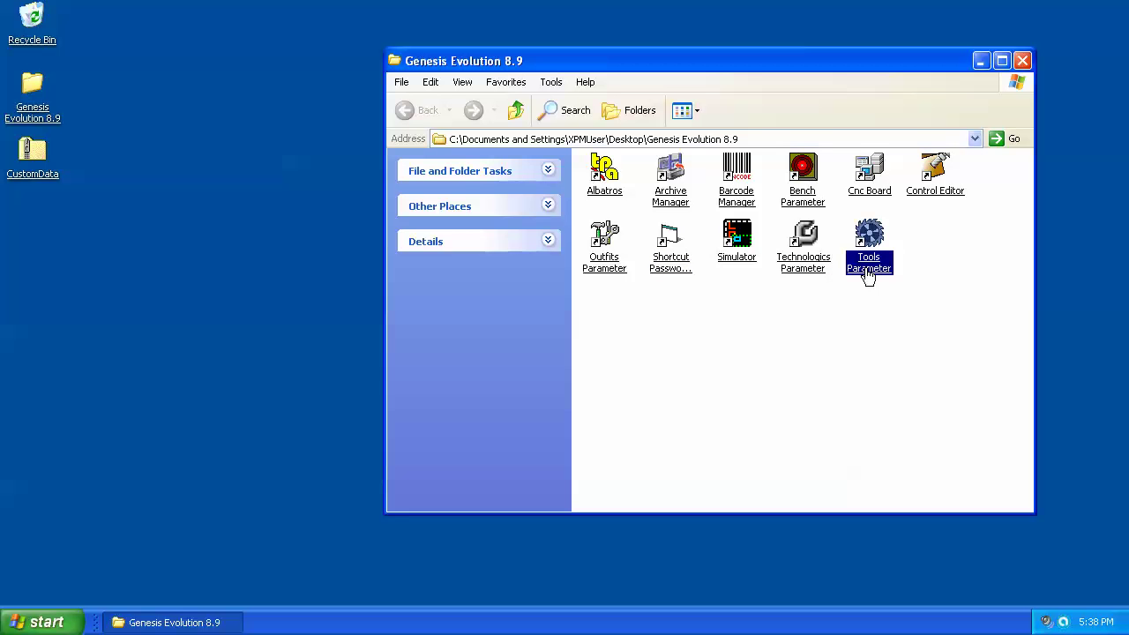
double_click(868, 265)
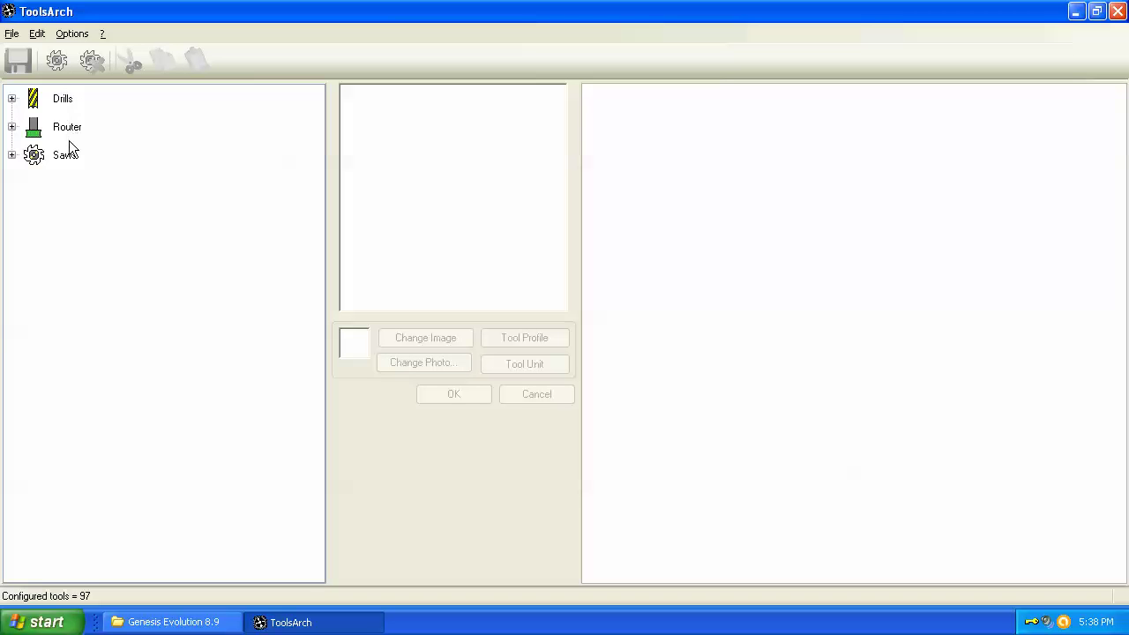
- Delete the Verticale Ø14 tool from the Face 1 blind drills
click(11, 99)
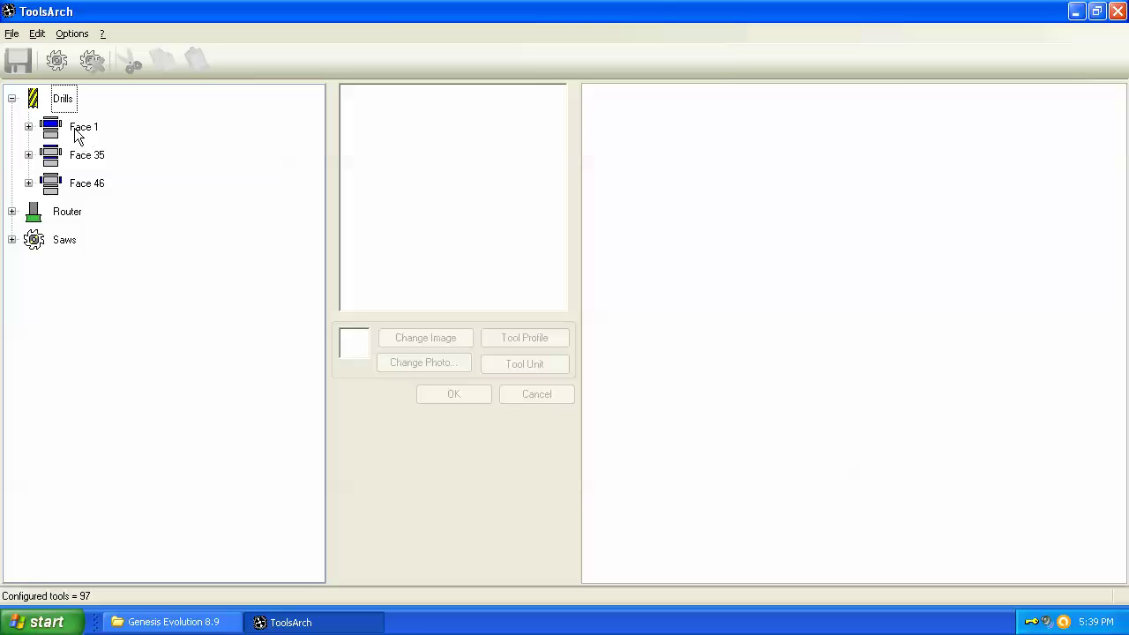
click(28, 127)
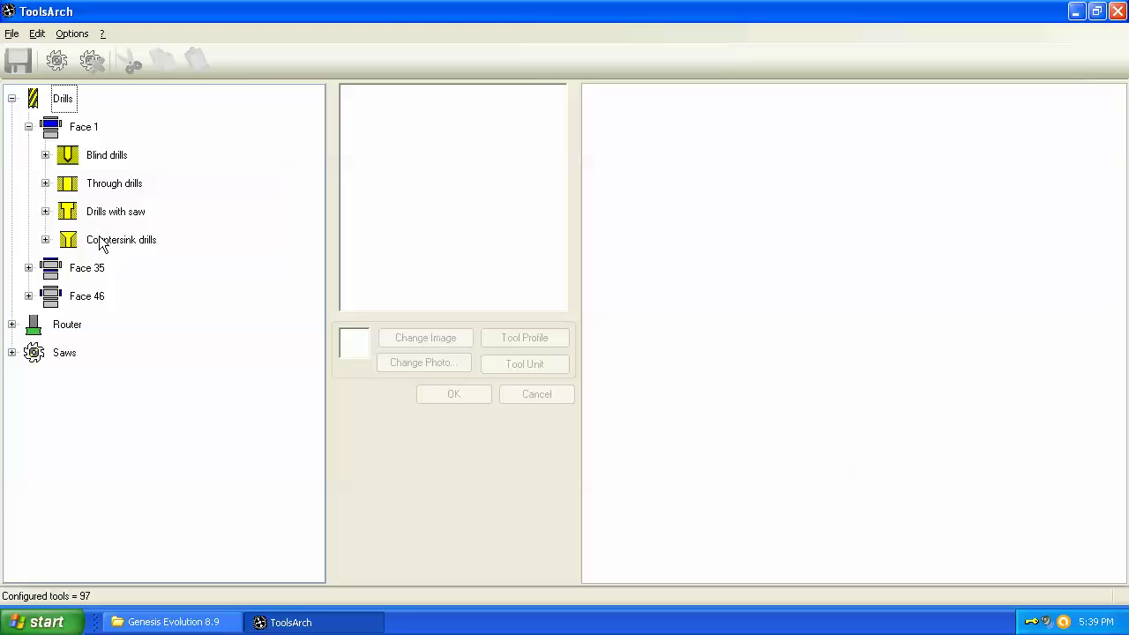
click(45, 155)
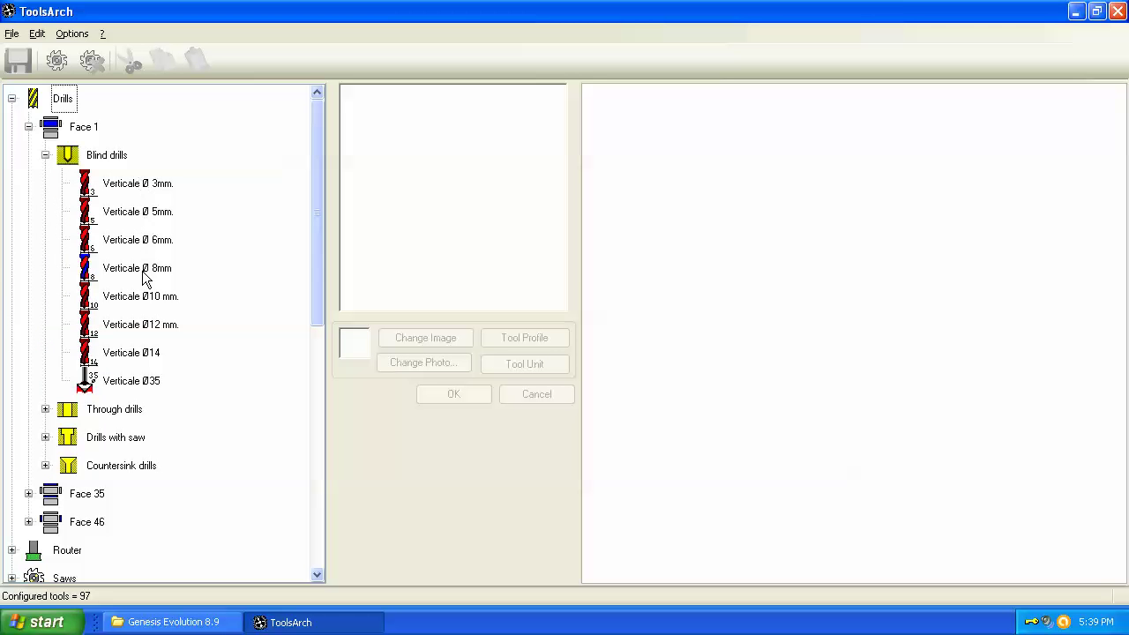
click(153, 352)
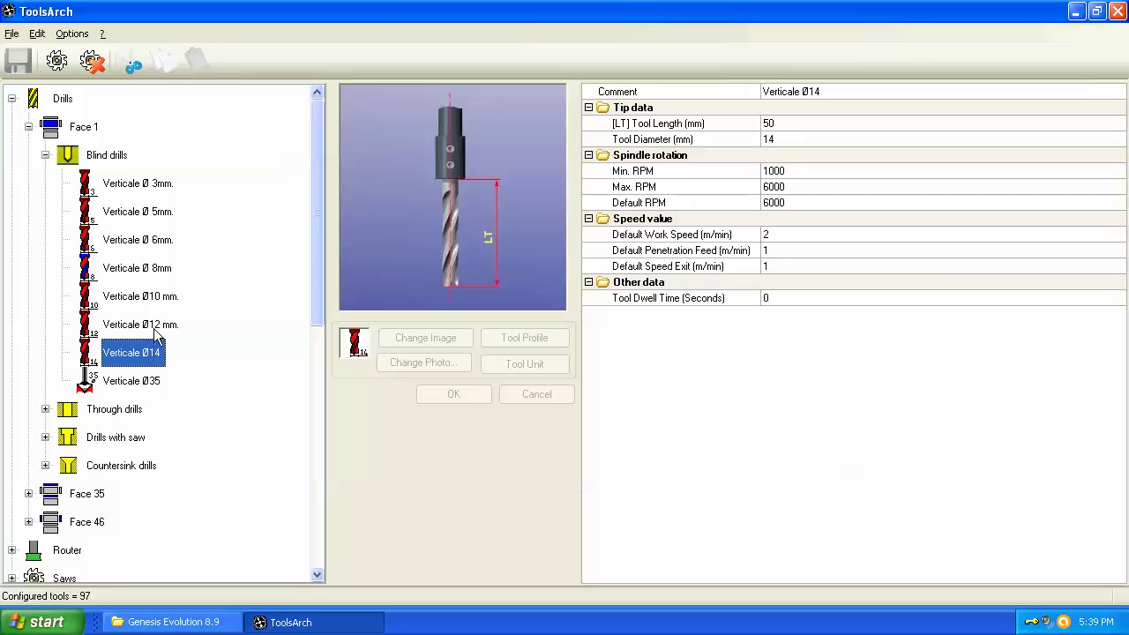
click(91, 63)
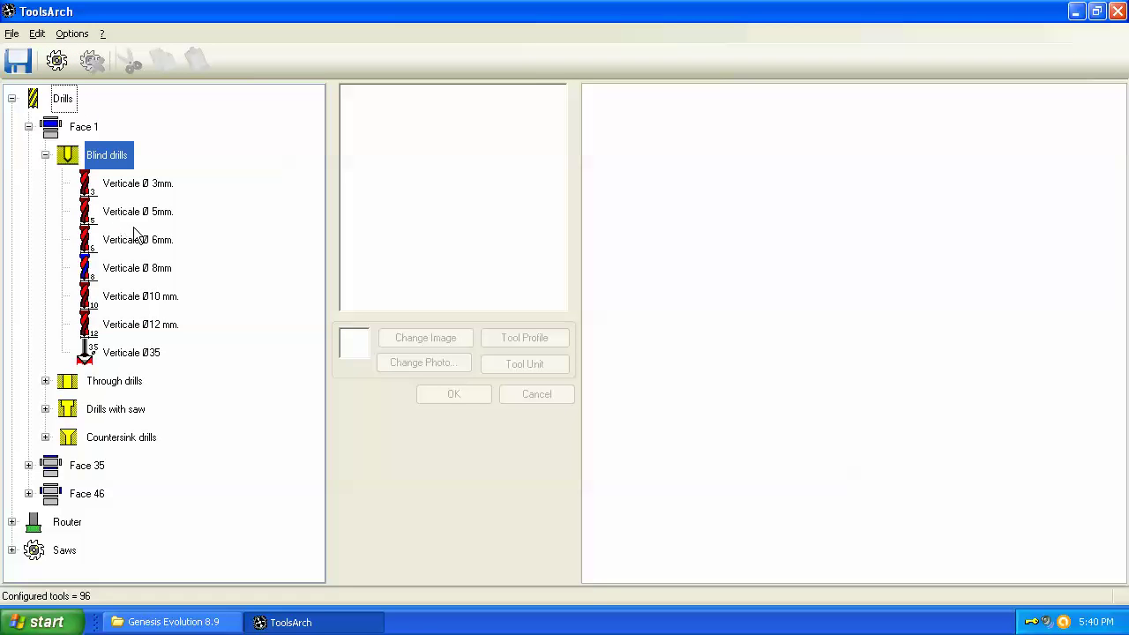
- Change the comment of the Verticale Ø10 mm blind drill to "Vertical Ø15 mm"
click(145, 303)
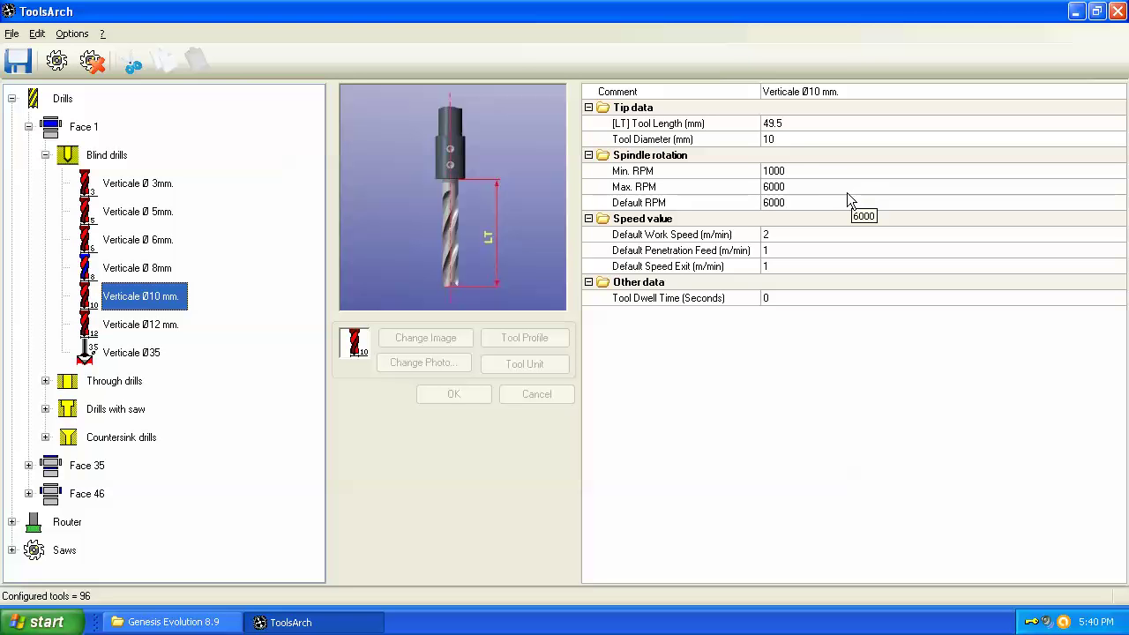
click(811, 91)
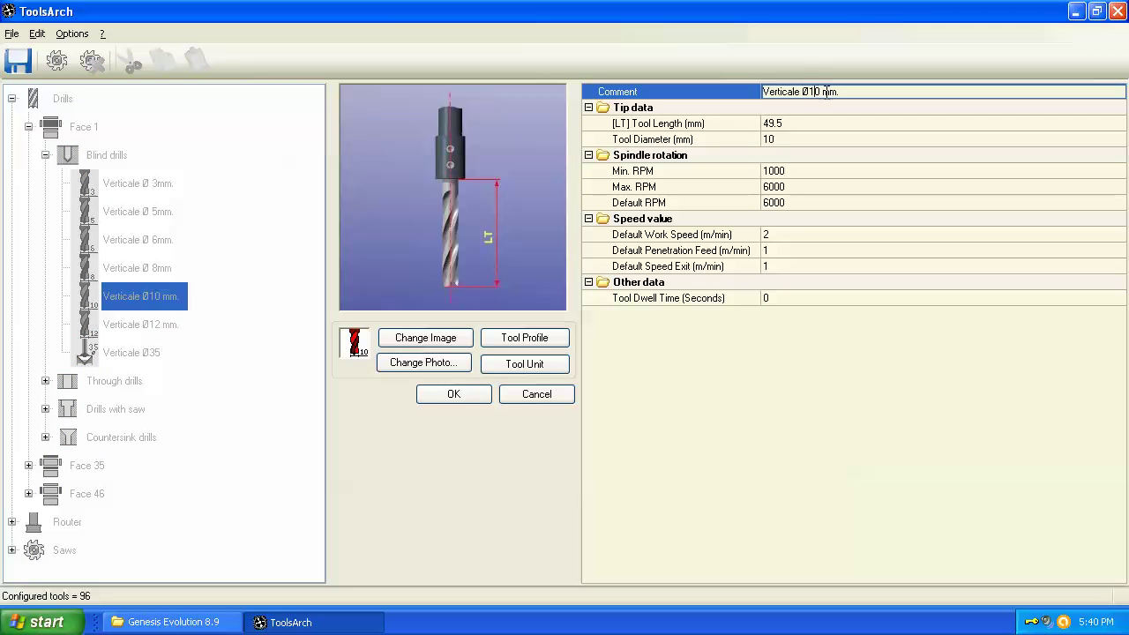
key(Delete)
text(5)
click(792, 98)
- Go through the drill's tip and spindle rotation data and set its Default RPM to 4500
click(791, 125)
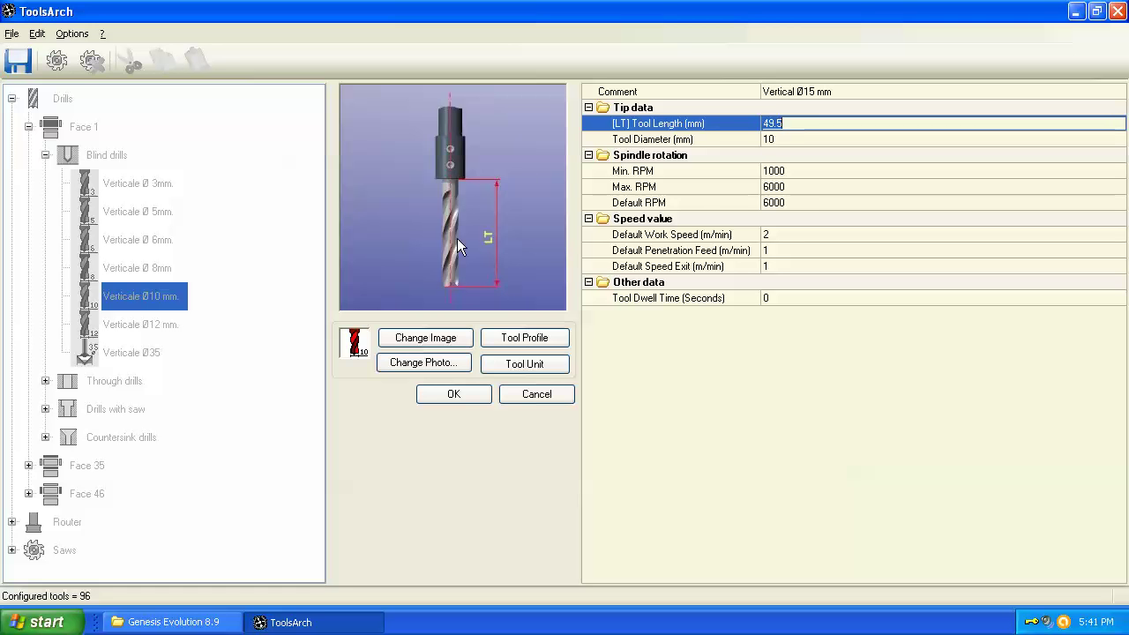
click(775, 141)
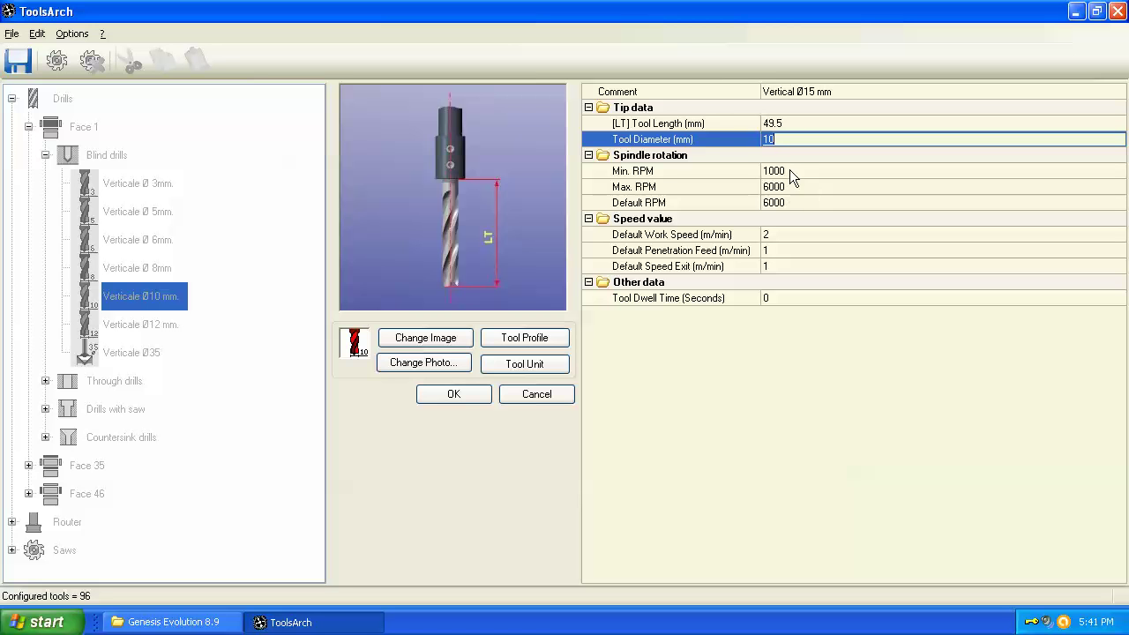
click(790, 173)
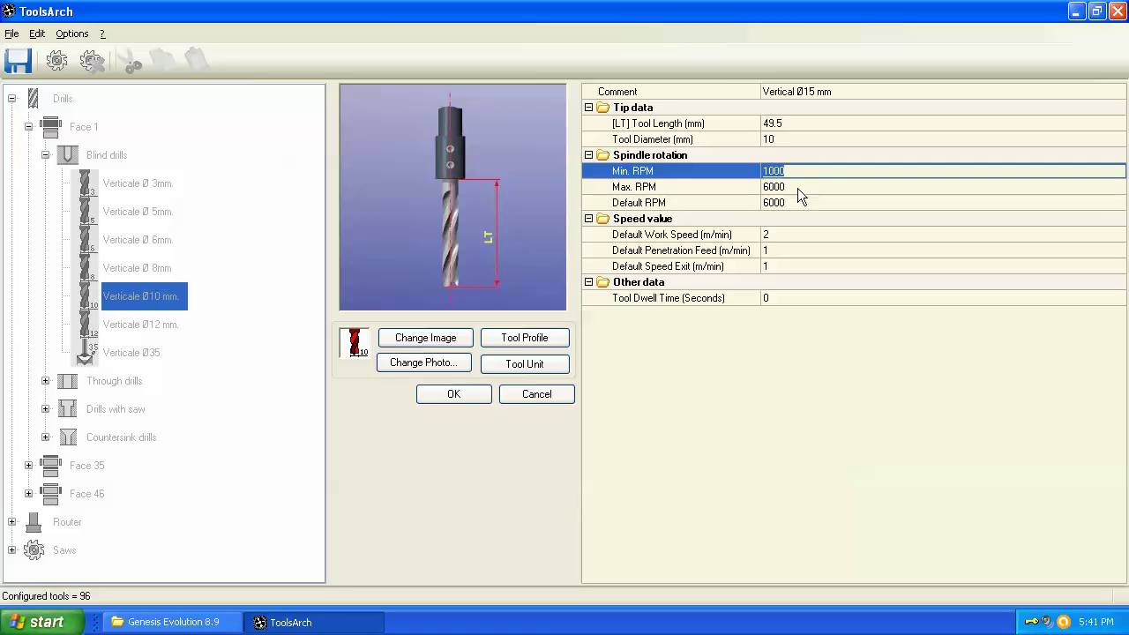
click(797, 187)
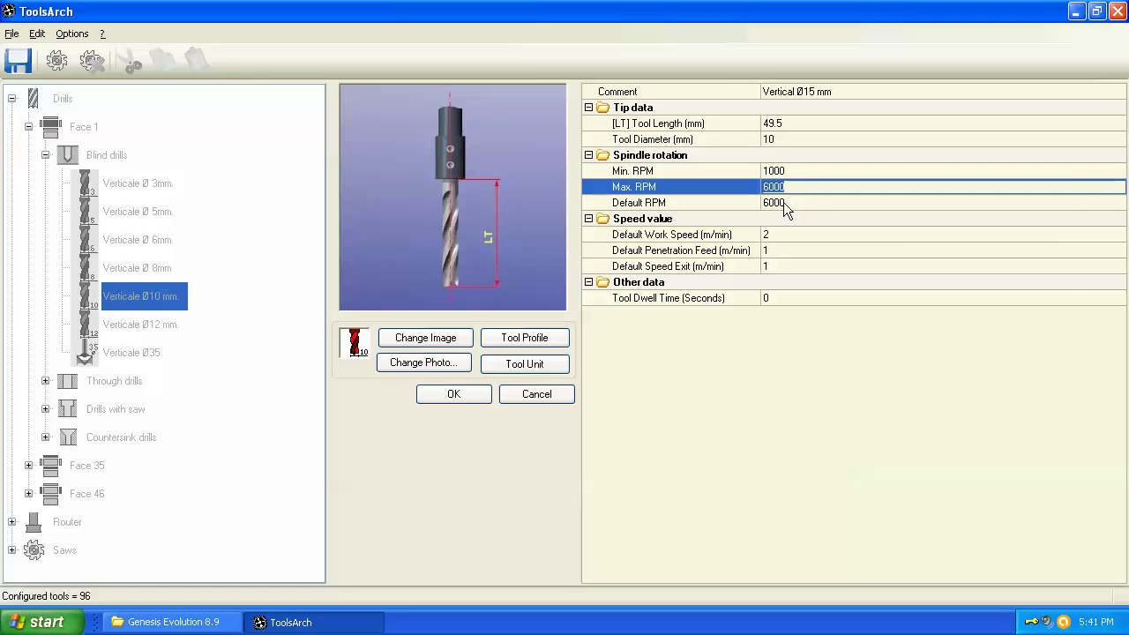
click(783, 202)
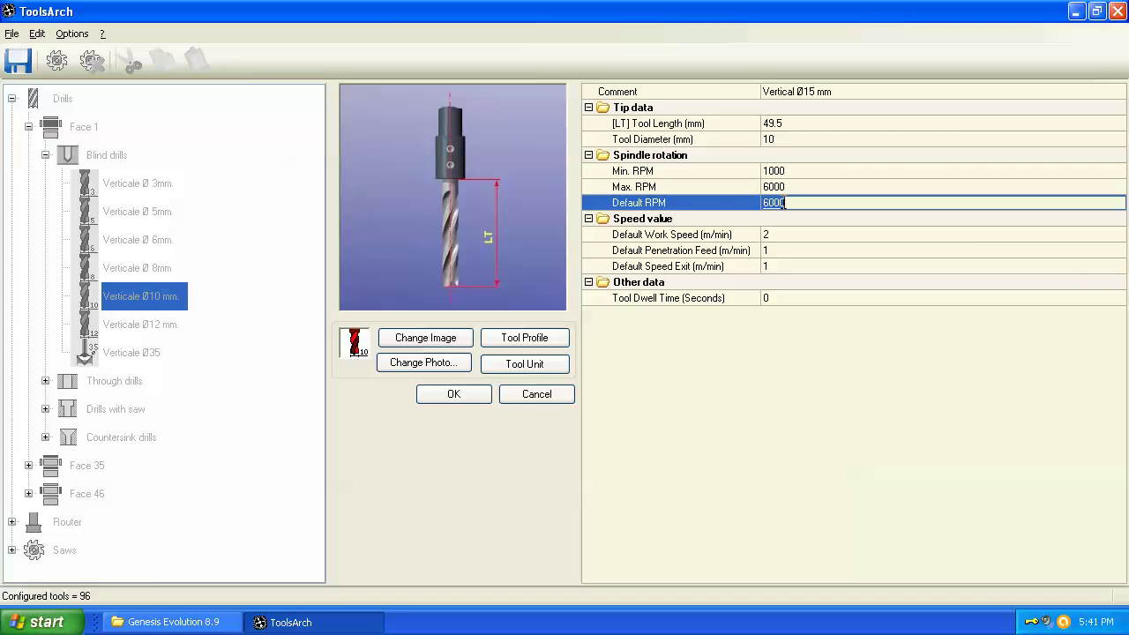
text(4500)
double_click(793, 201)
click(797, 187)
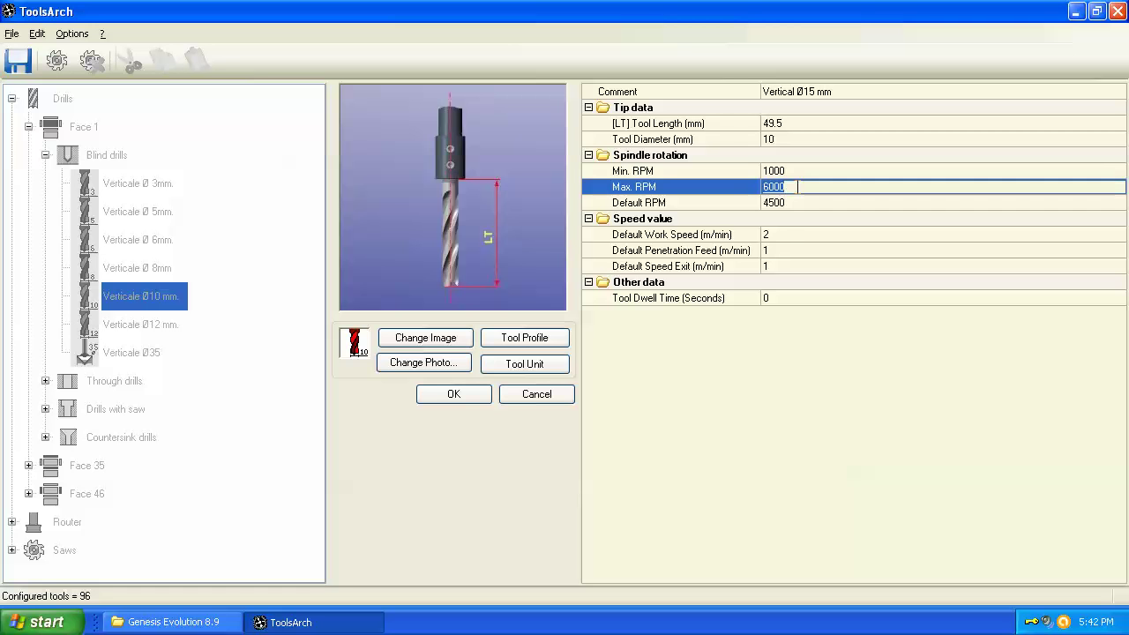
click(786, 202)
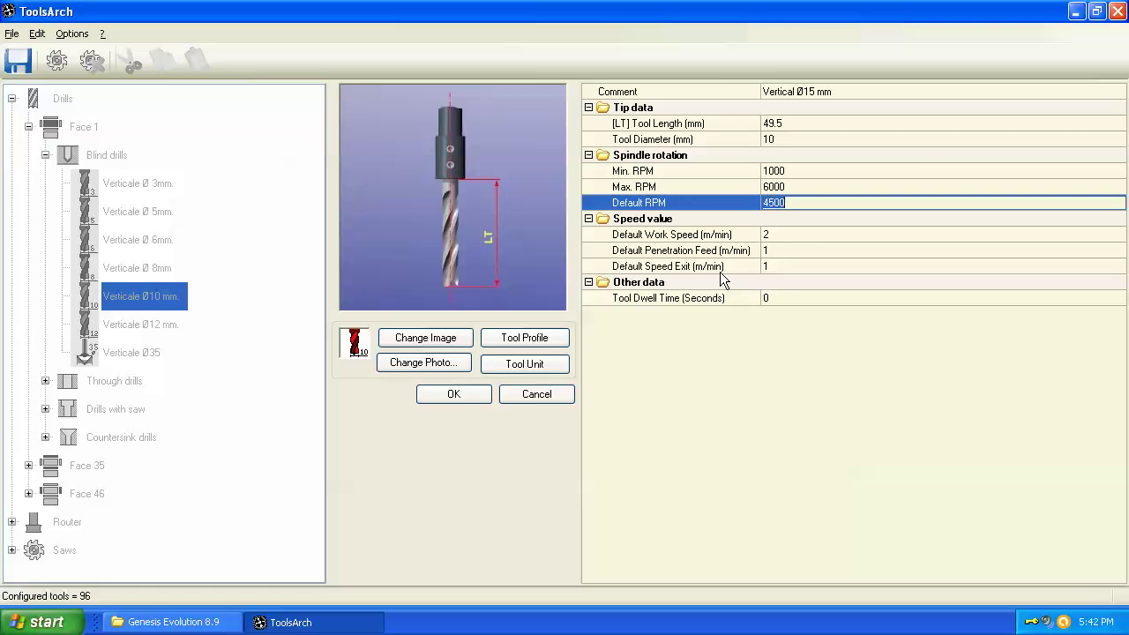
- Set the drill's Default Work Speed to 3 m/min
click(777, 233)
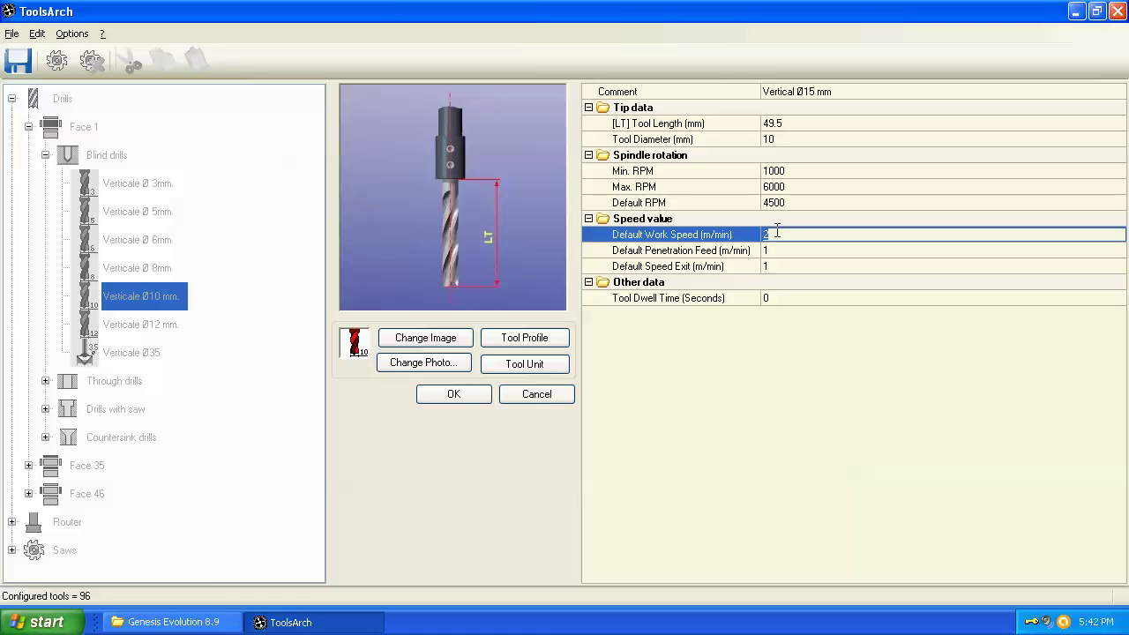
text(3)
click(780, 249)
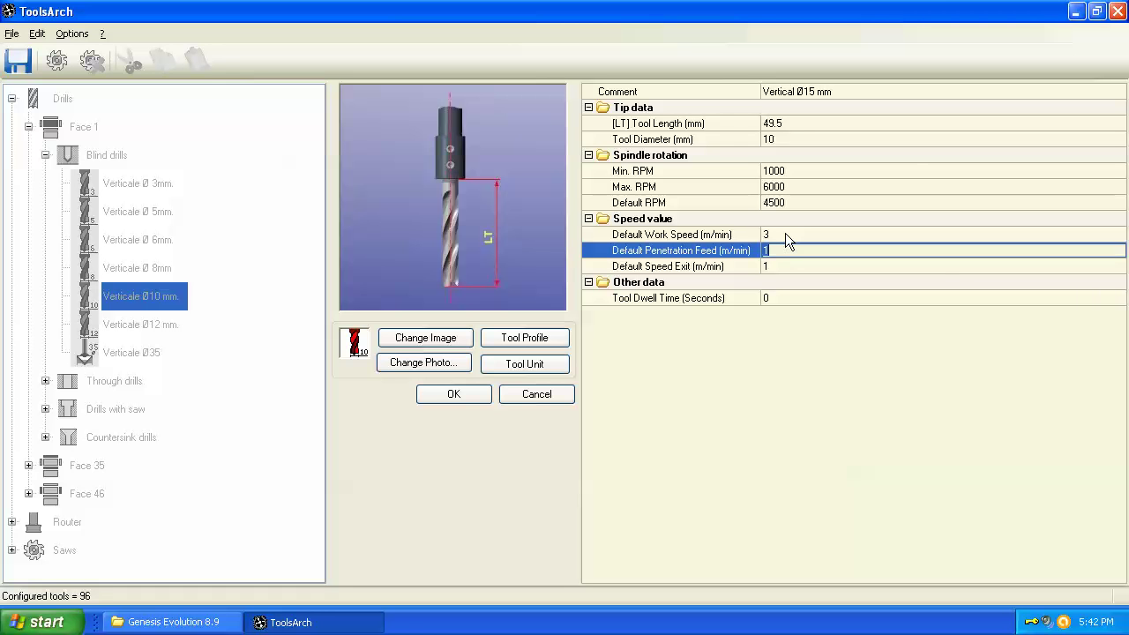
- Review the drill's default penetration feed, exit speed, work speed and tool dwell time settings
click(727, 266)
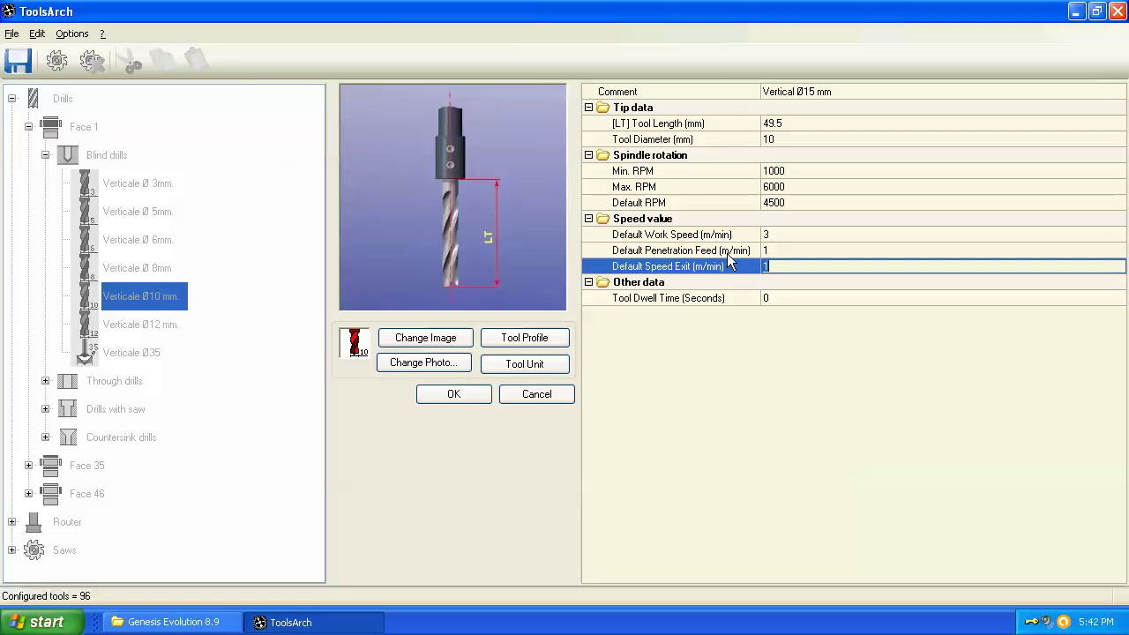
click(727, 251)
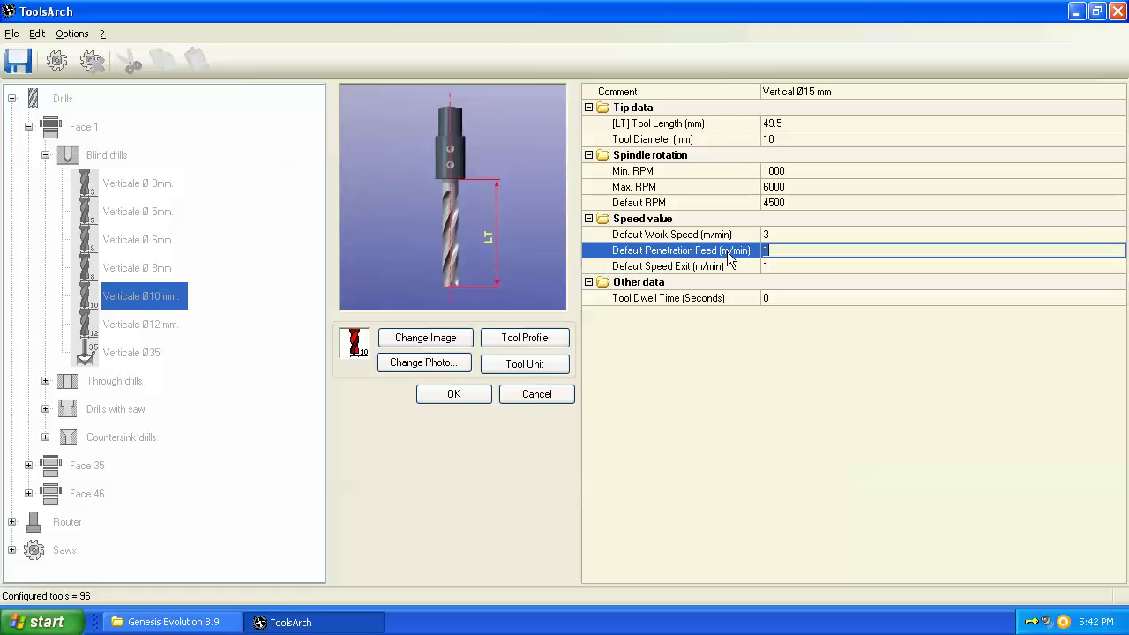
click(785, 265)
click(782, 251)
click(791, 269)
click(773, 251)
click(773, 265)
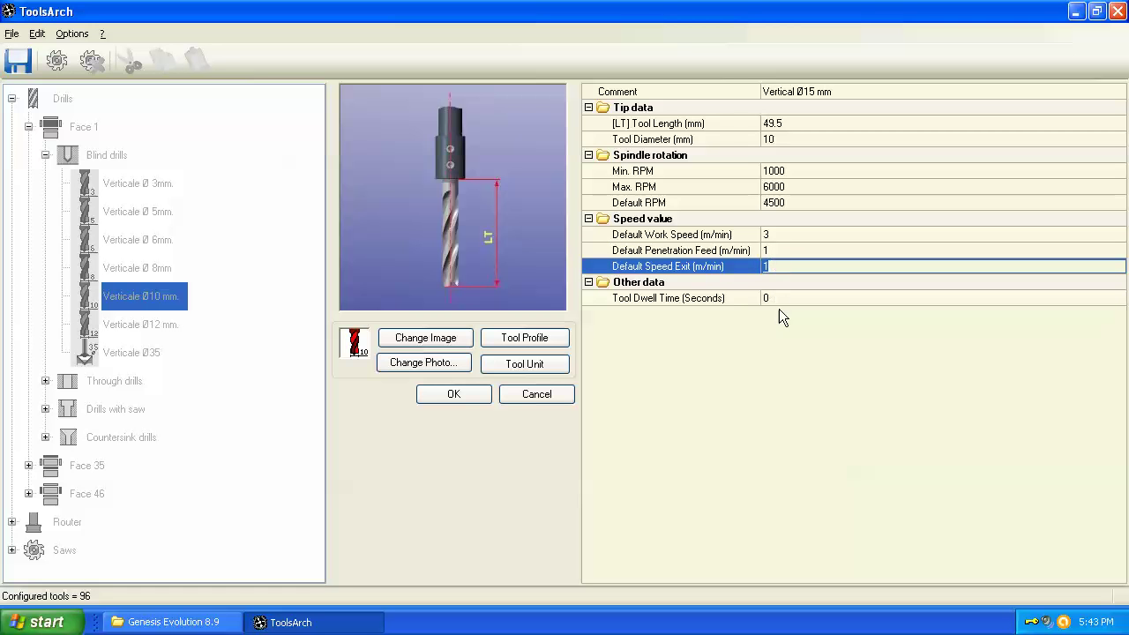
click(778, 300)
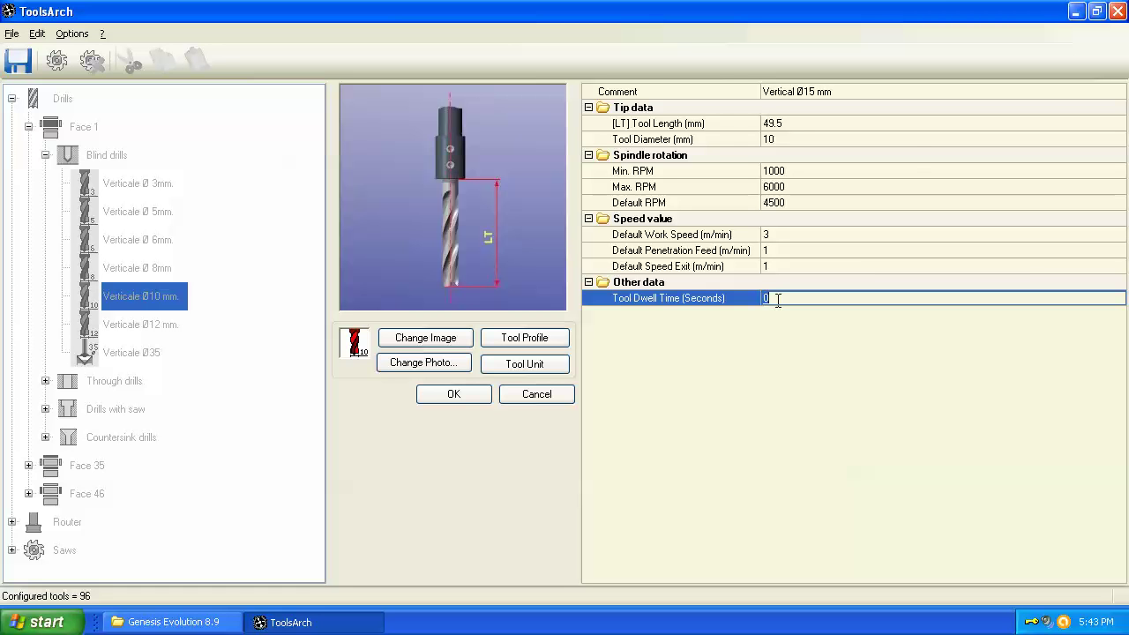
click(777, 300)
double_click(773, 298)
click(776, 267)
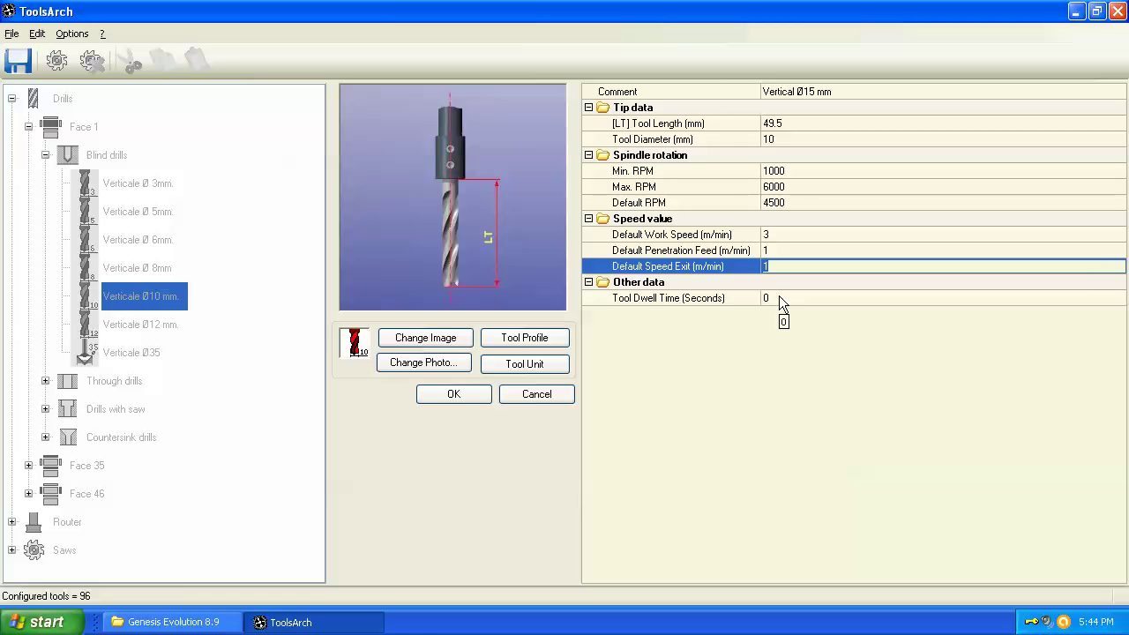
click(769, 234)
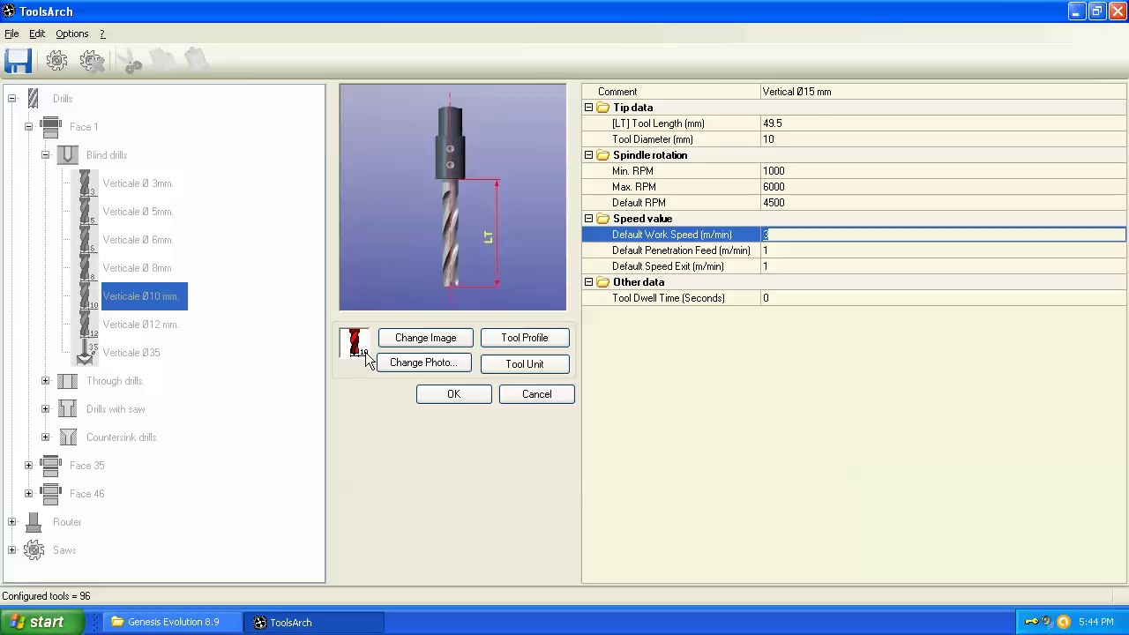
- Open the DRILL10 tool image for editing and erase the number 10 beside the drill
click(402, 341)
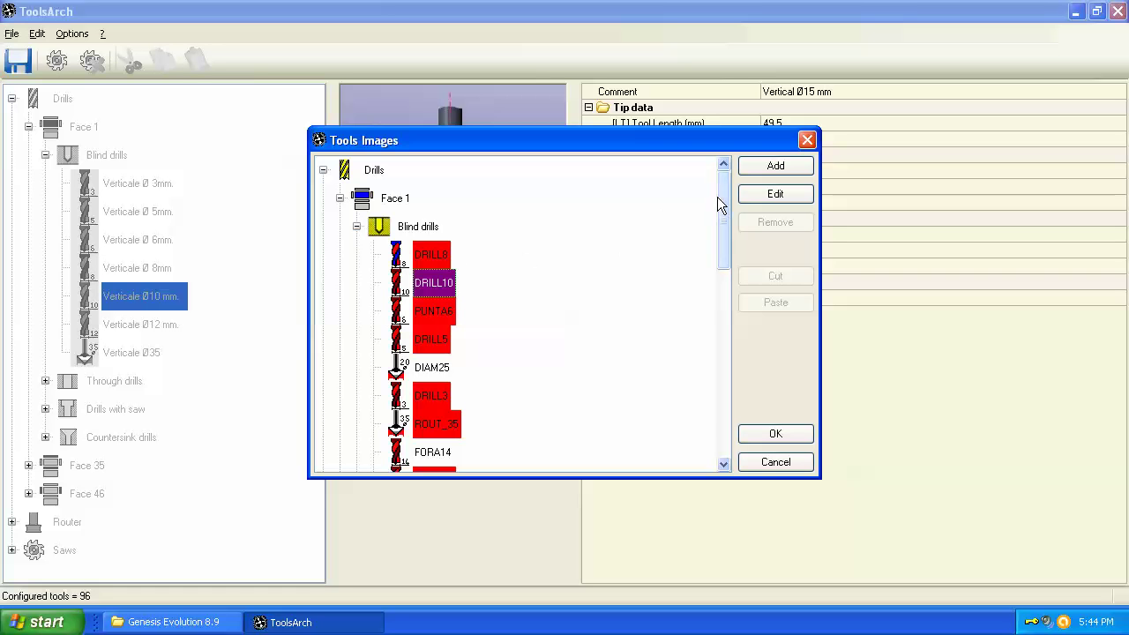
click(444, 313)
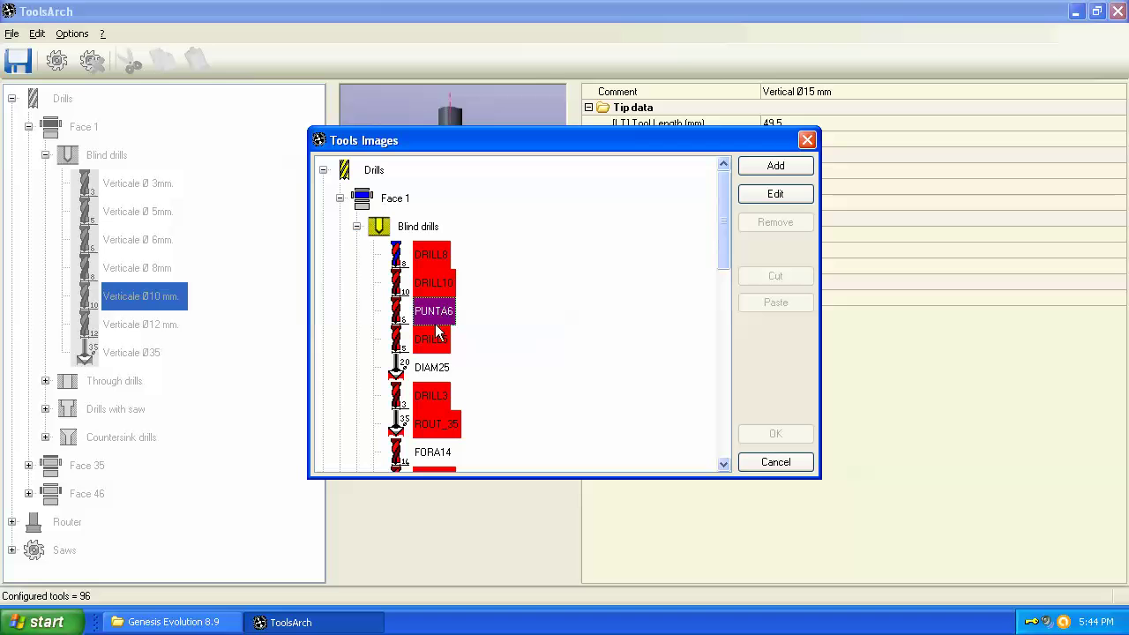
click(437, 340)
click(430, 398)
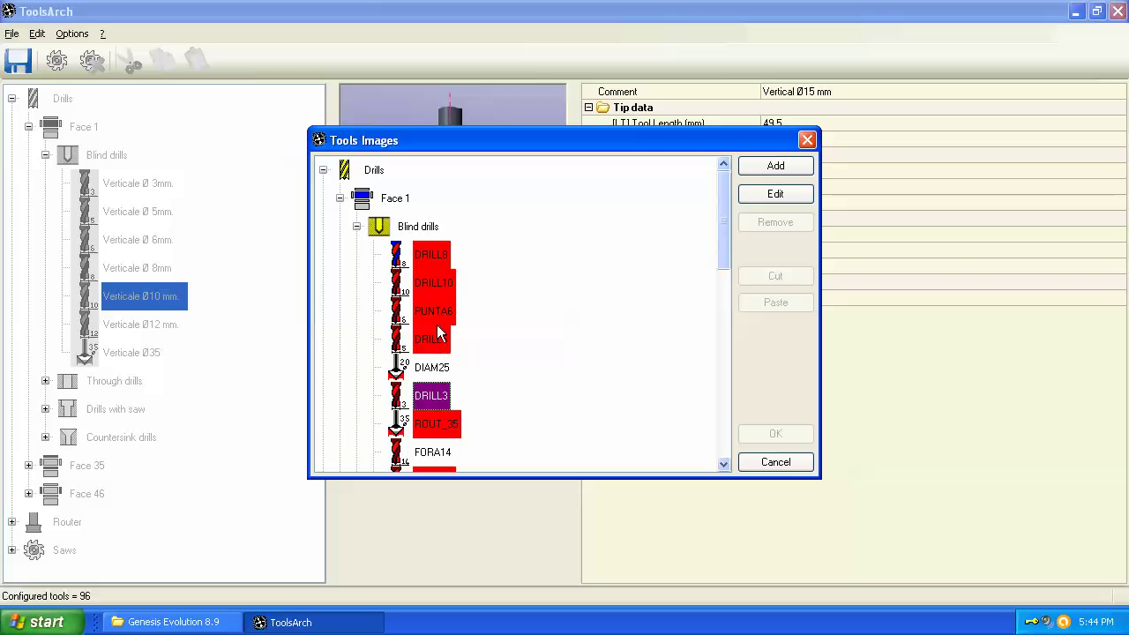
click(431, 294)
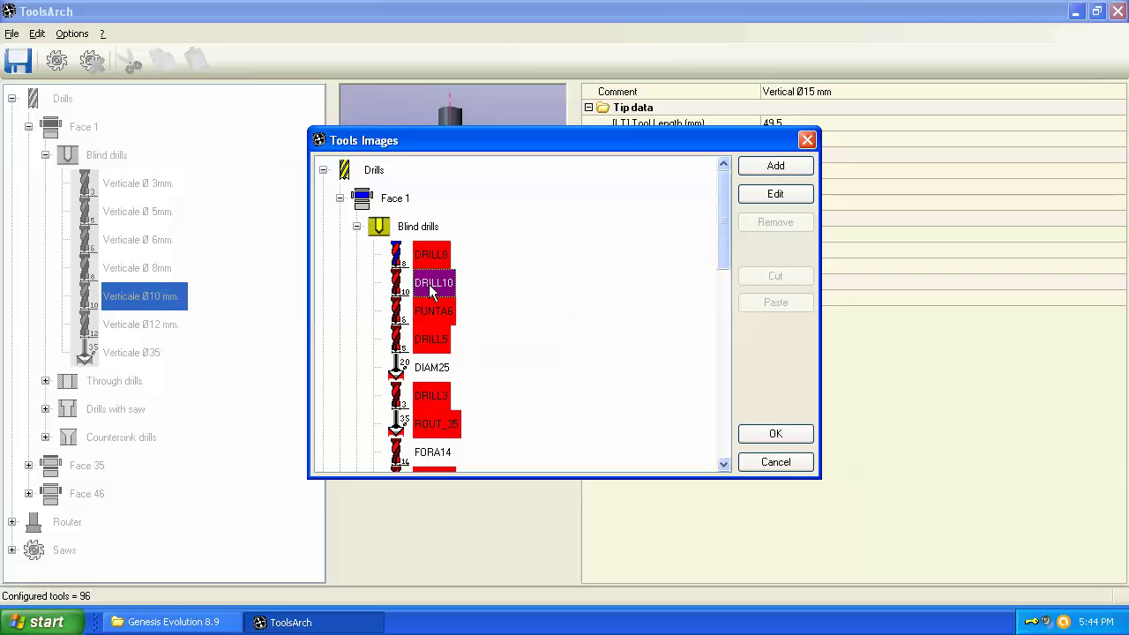
click(756, 195)
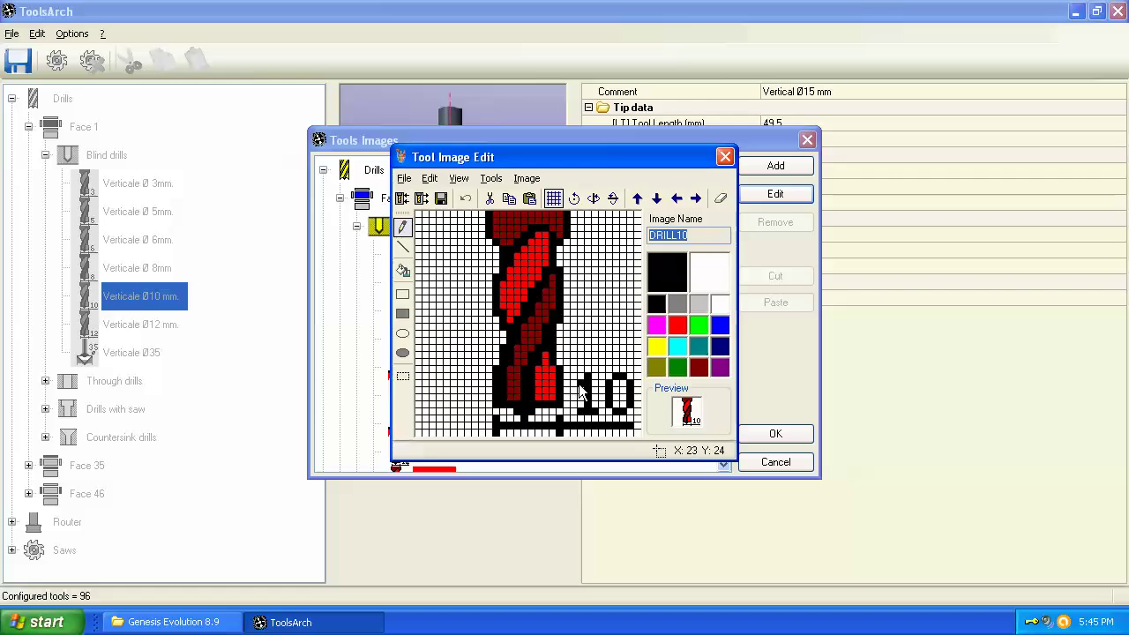
mouse_move(578, 385)
mouse_down()
mouse_move(593, 391)
mouse_move(597, 377)
mouse_move(584, 418)
mouse_move(628, 415)
mouse_move(608, 397)
mouse_up()
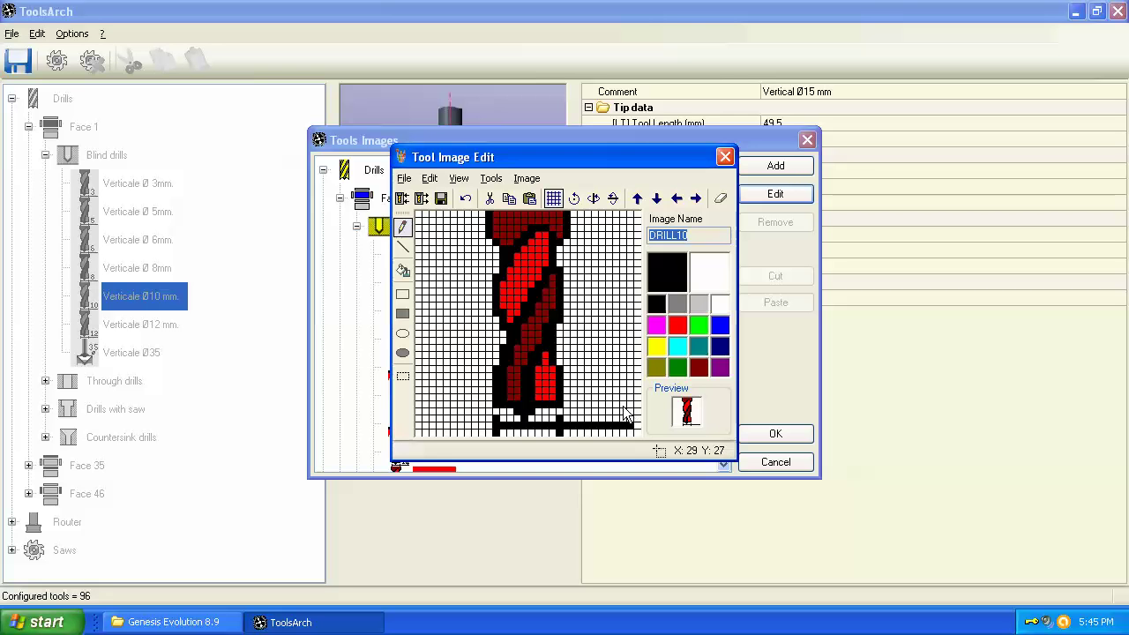
- Try to fill the dimension line beneath the drill with white, and undo that fill
click(402, 269)
right_click(521, 426)
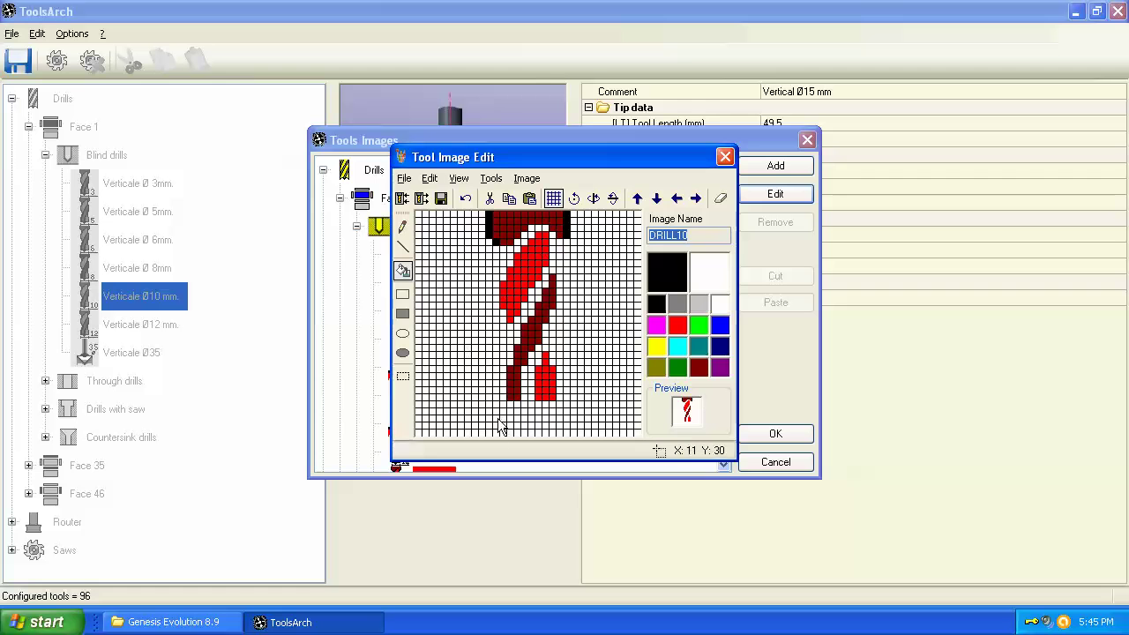
click(430, 178)
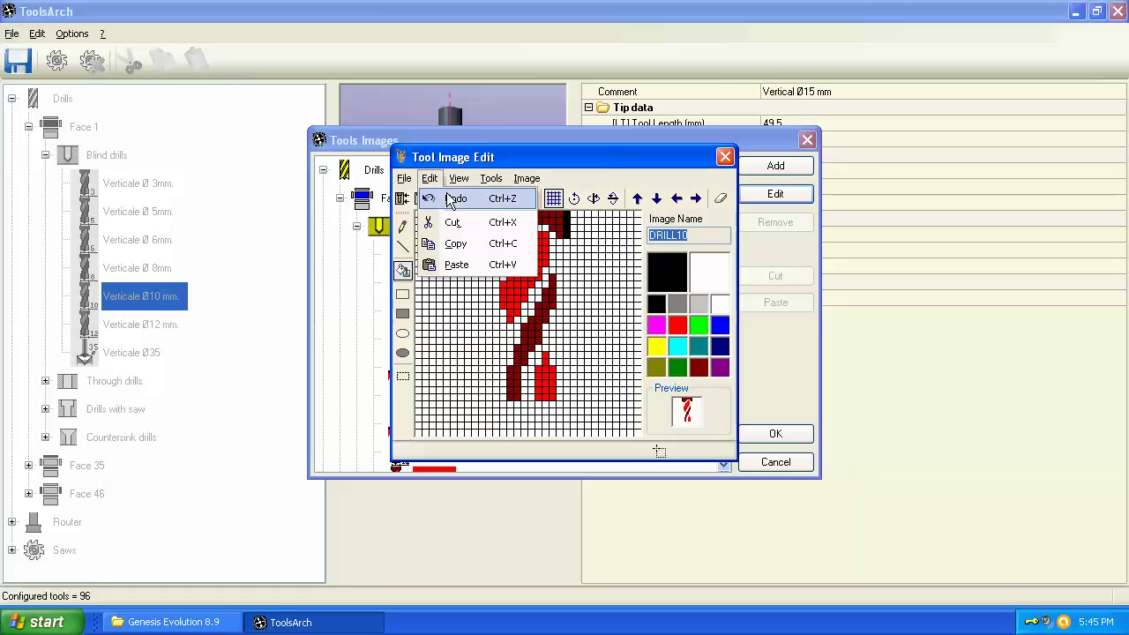
click(452, 199)
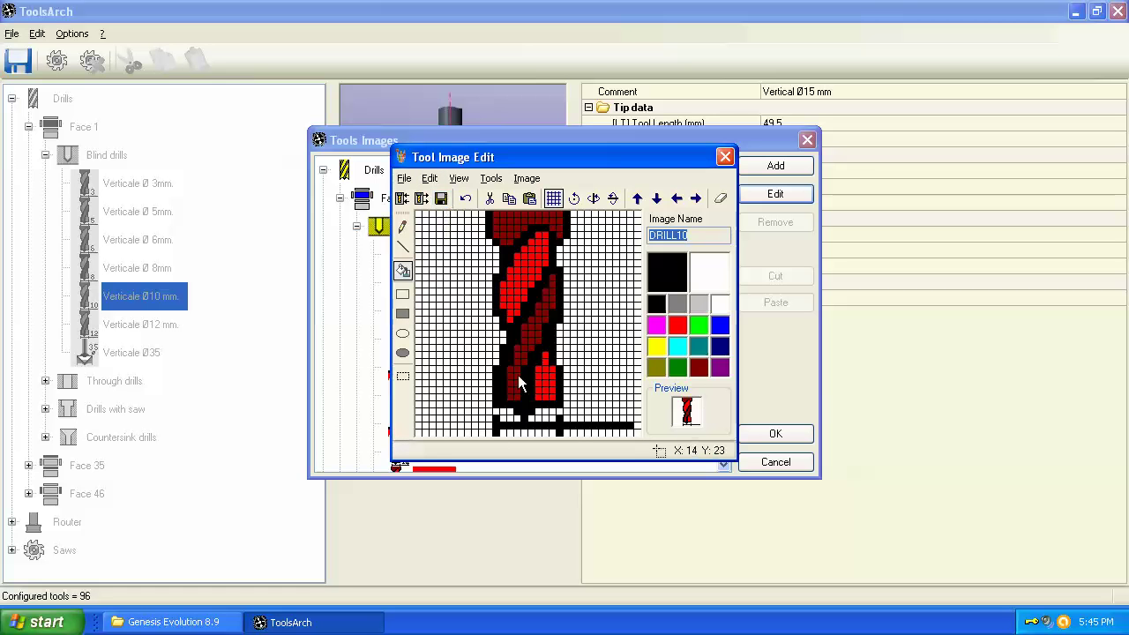
- Separate the dimension line from the drill tip with the pencil and erase the line with a white fill
click(402, 226)
click(409, 274)
click(522, 425)
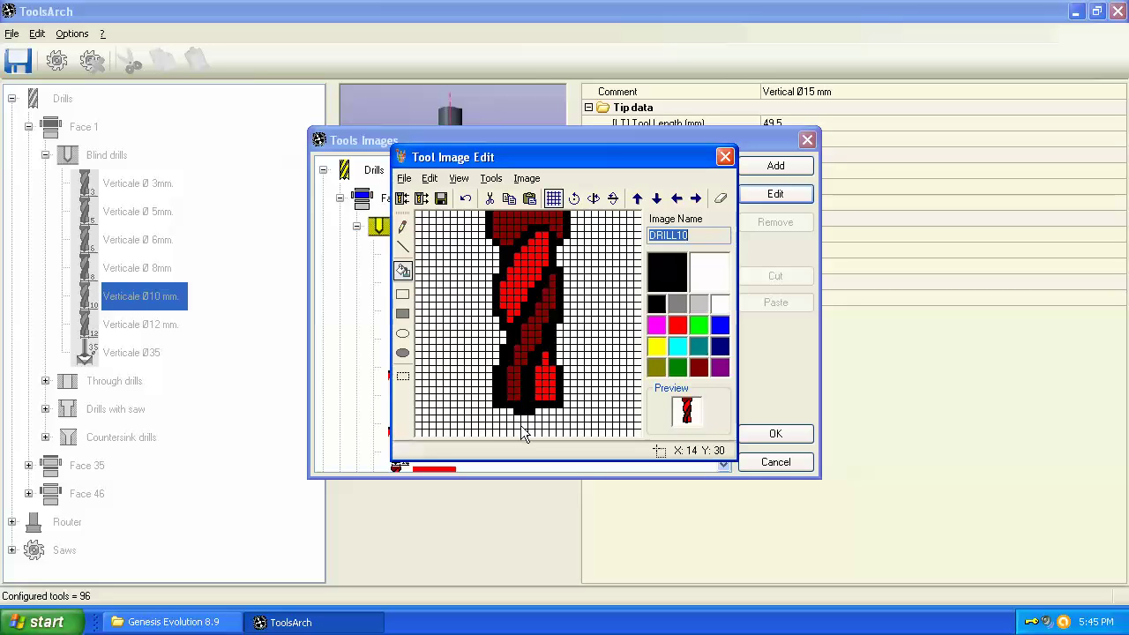
click(582, 289)
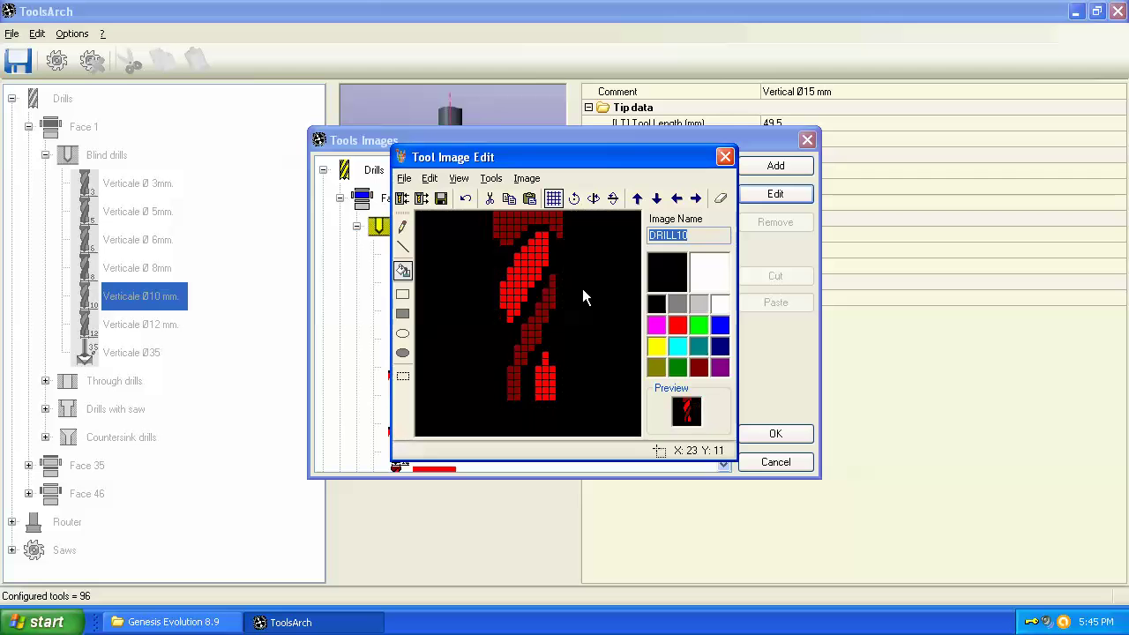
click(429, 179)
click(440, 200)
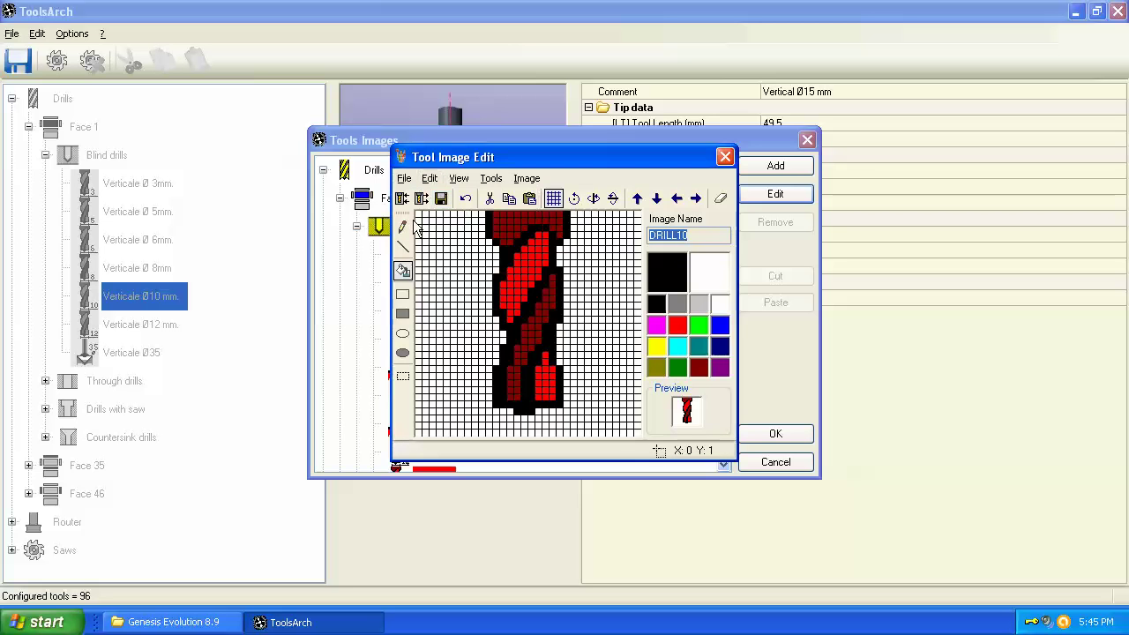
- Draw the digit 1 in black pixels beside the drill with the Pen tool, including its flag and base
click(404, 226)
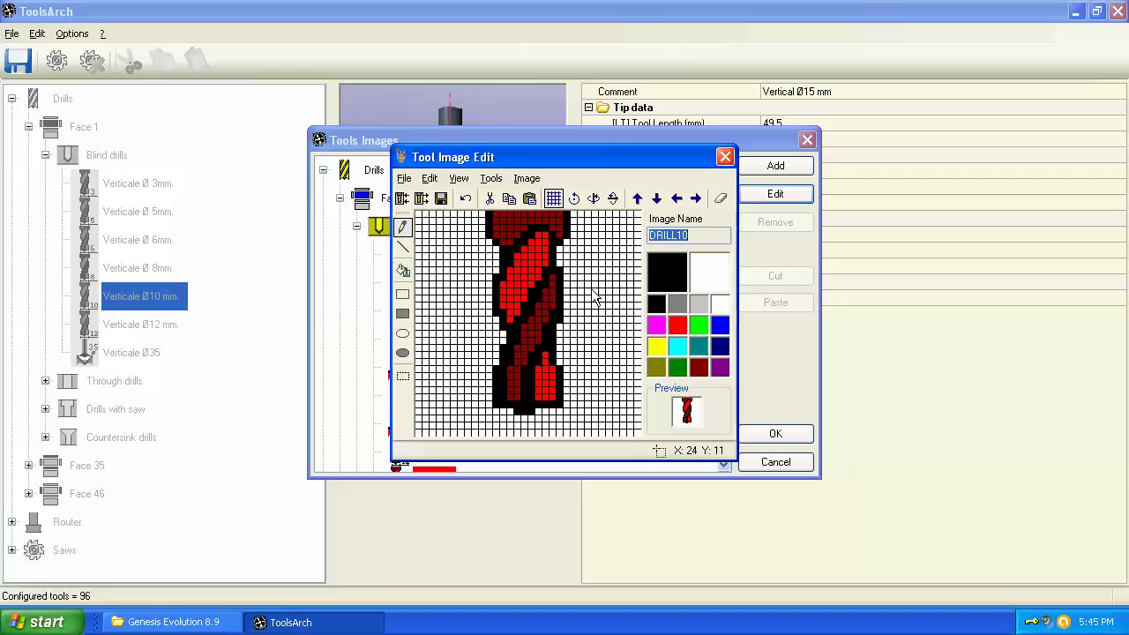
drag(580, 292, 585, 331)
click(580, 327)
click(577, 298)
click(574, 331)
click(589, 331)
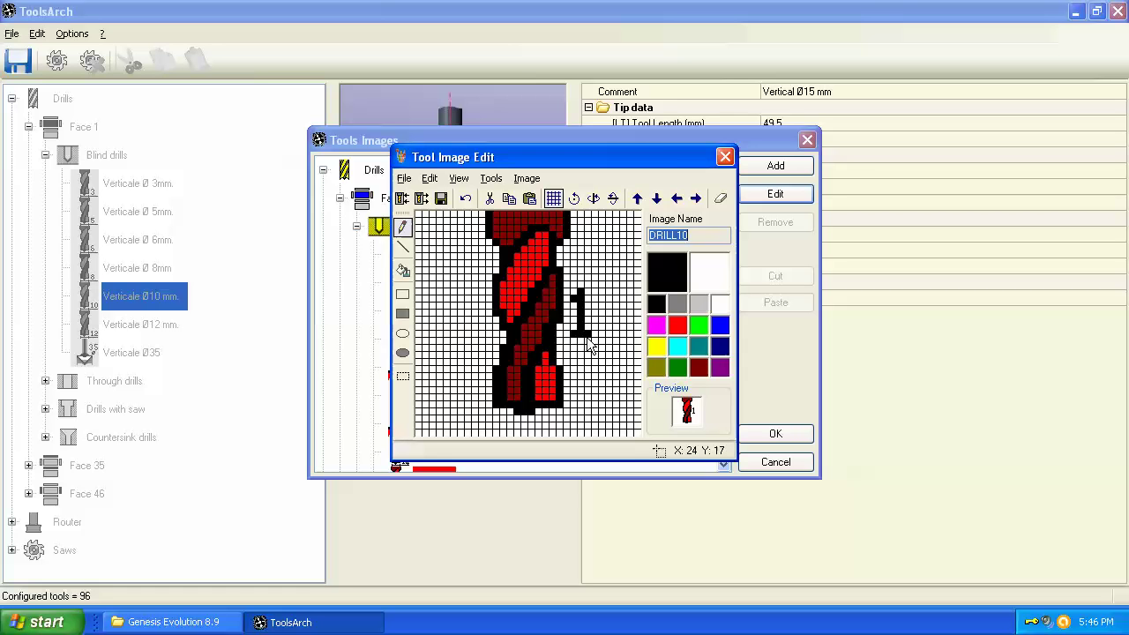
- Draw the digit 5 next to the 1 so the image reads 15, and save the DRILL10 image
drag(603, 294, 603, 306)
click(609, 293)
click(616, 294)
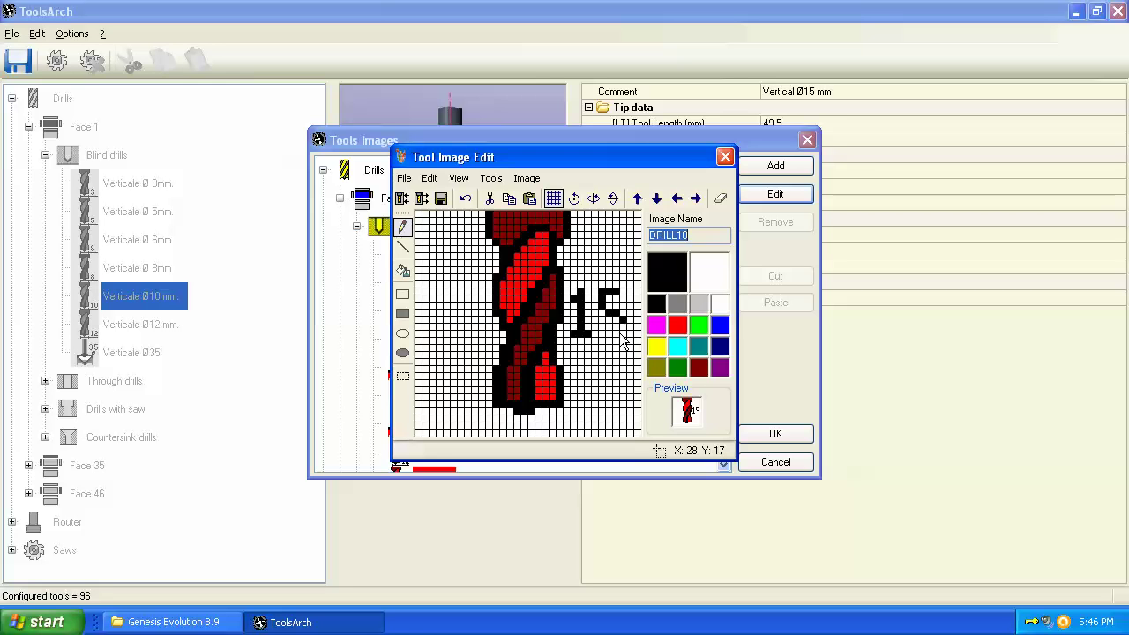
click(624, 328)
click(616, 334)
click(623, 302)
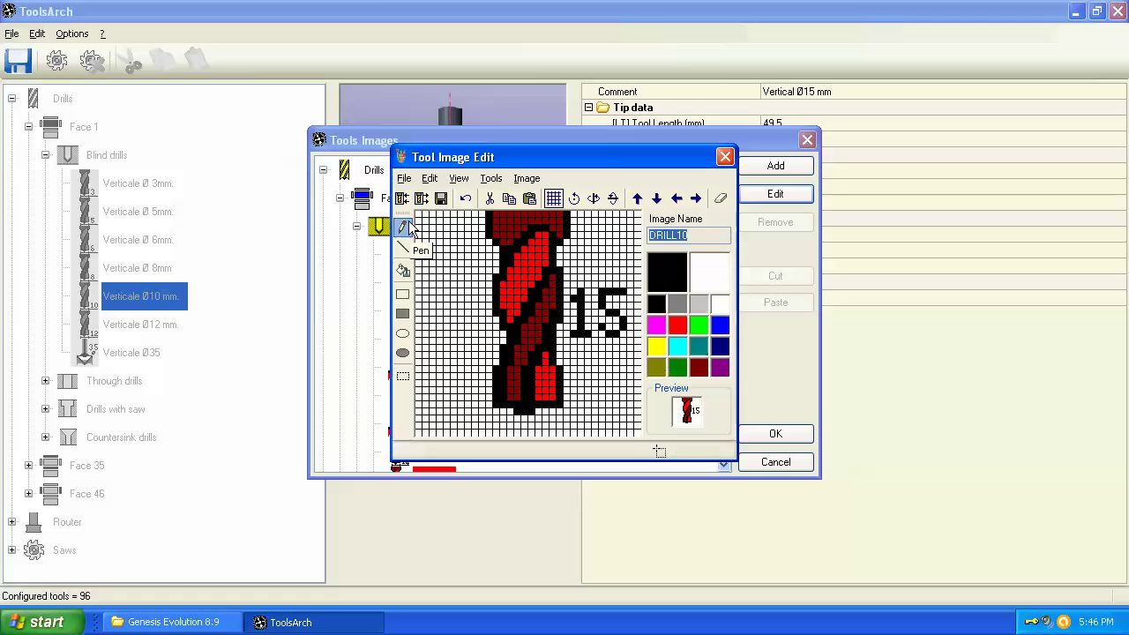
click(440, 198)
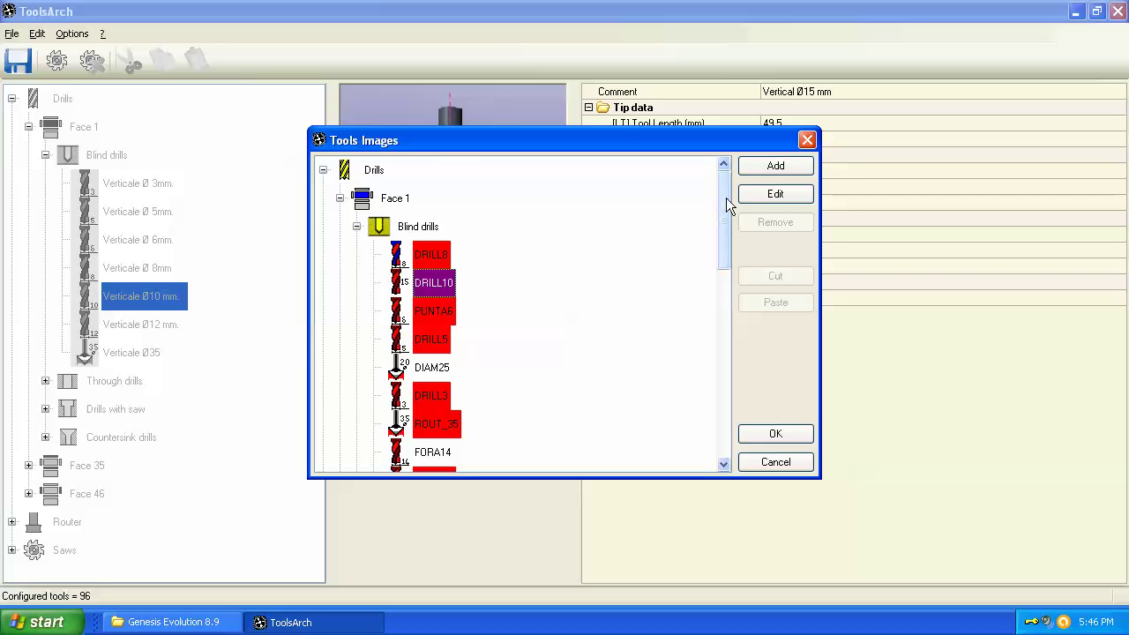
- Expand the UnAssigned group of tool images and look through the listed images
drag(725, 197, 724, 348)
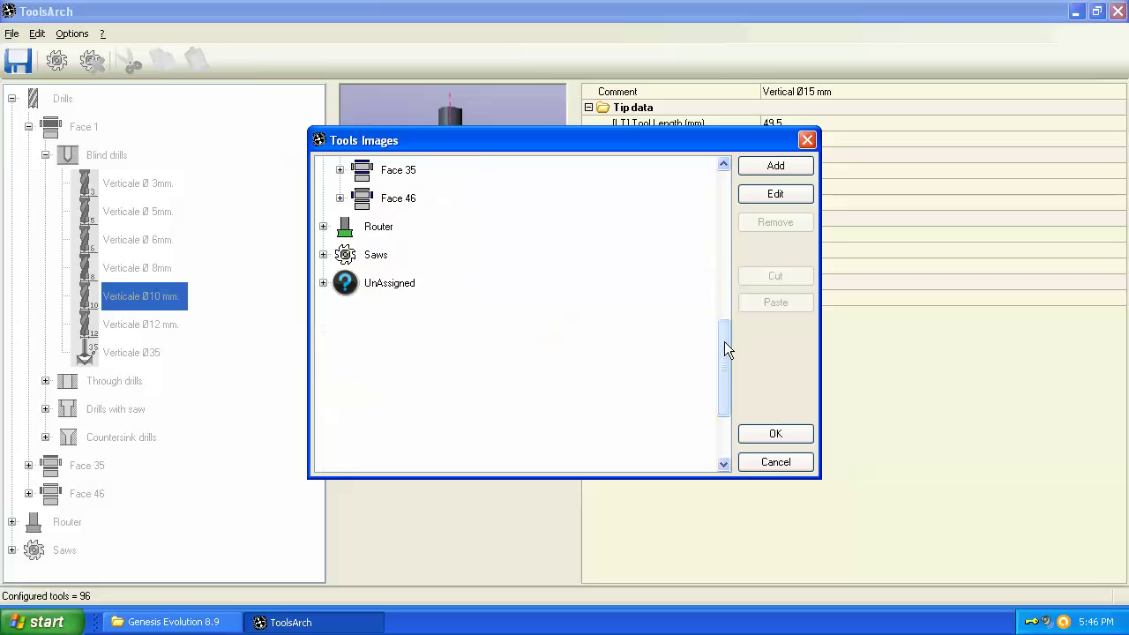
click(322, 283)
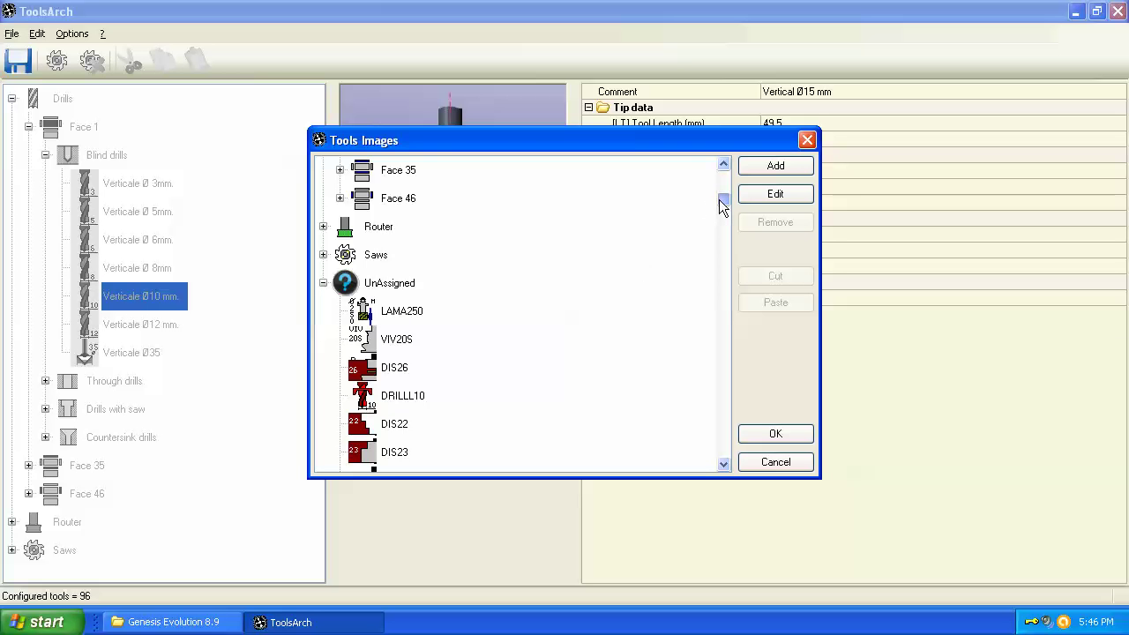
mouse_move(719, 200)
mouse_down()
mouse_move(708, 310)
mouse_move(711, 189)
mouse_up()
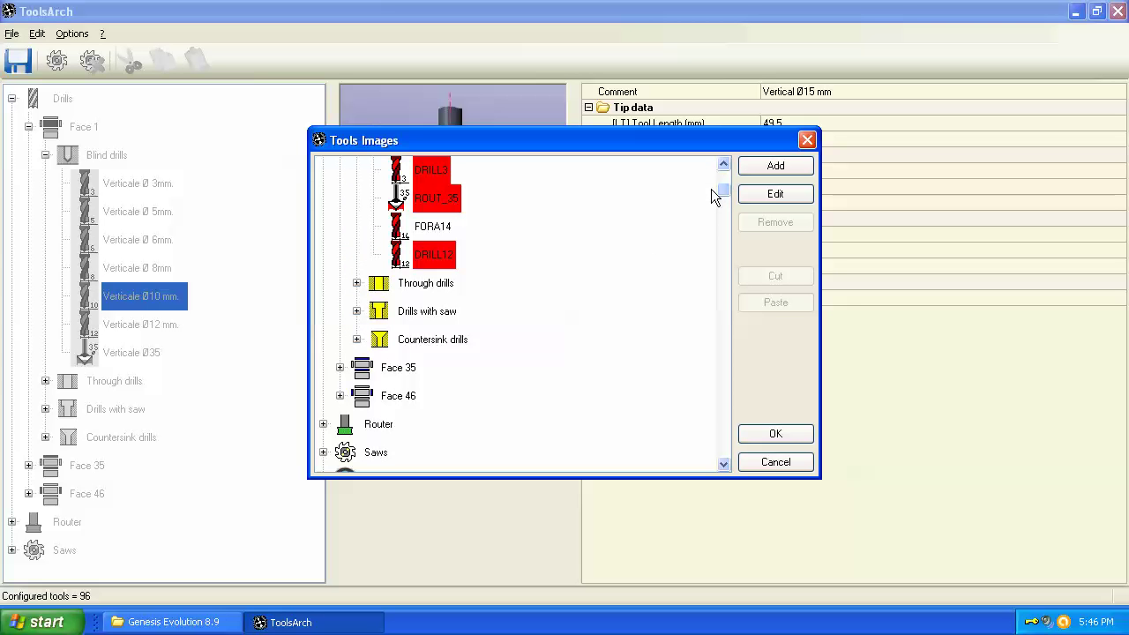